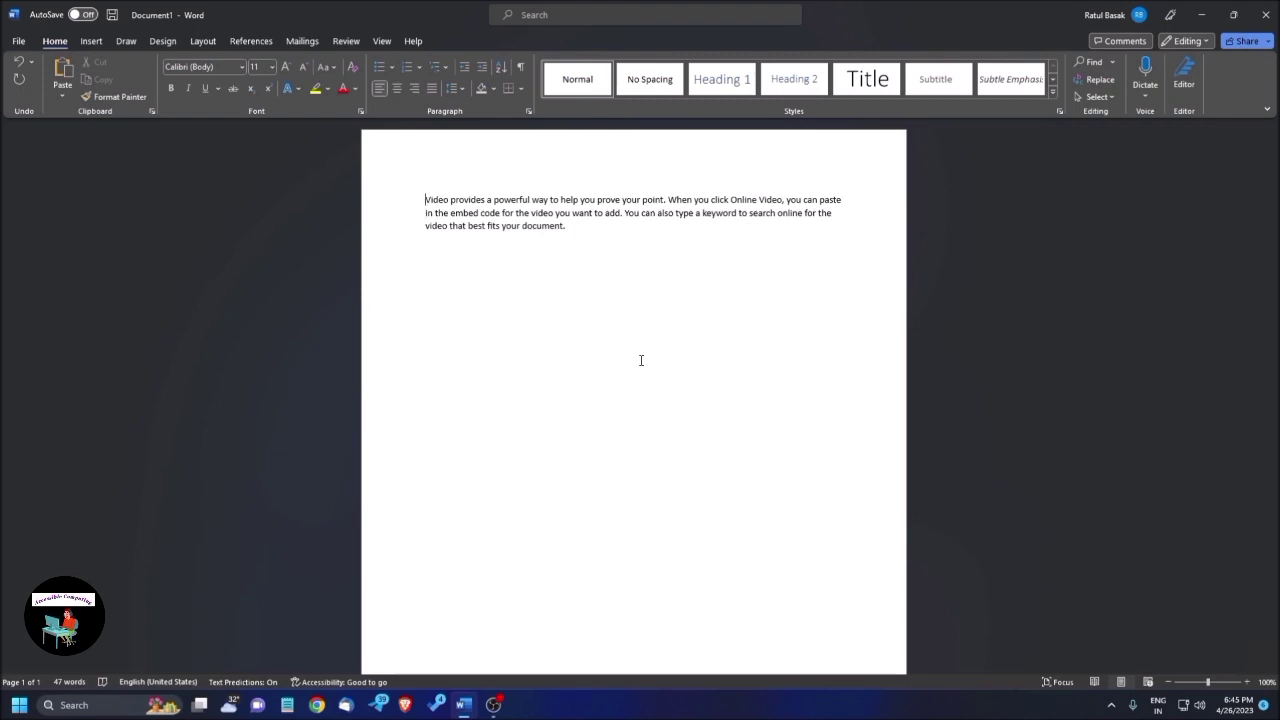
Select the entire document text and open its font settings with the Latin text font choices displayed
{"action": "key", "text": "ctrl+a"}
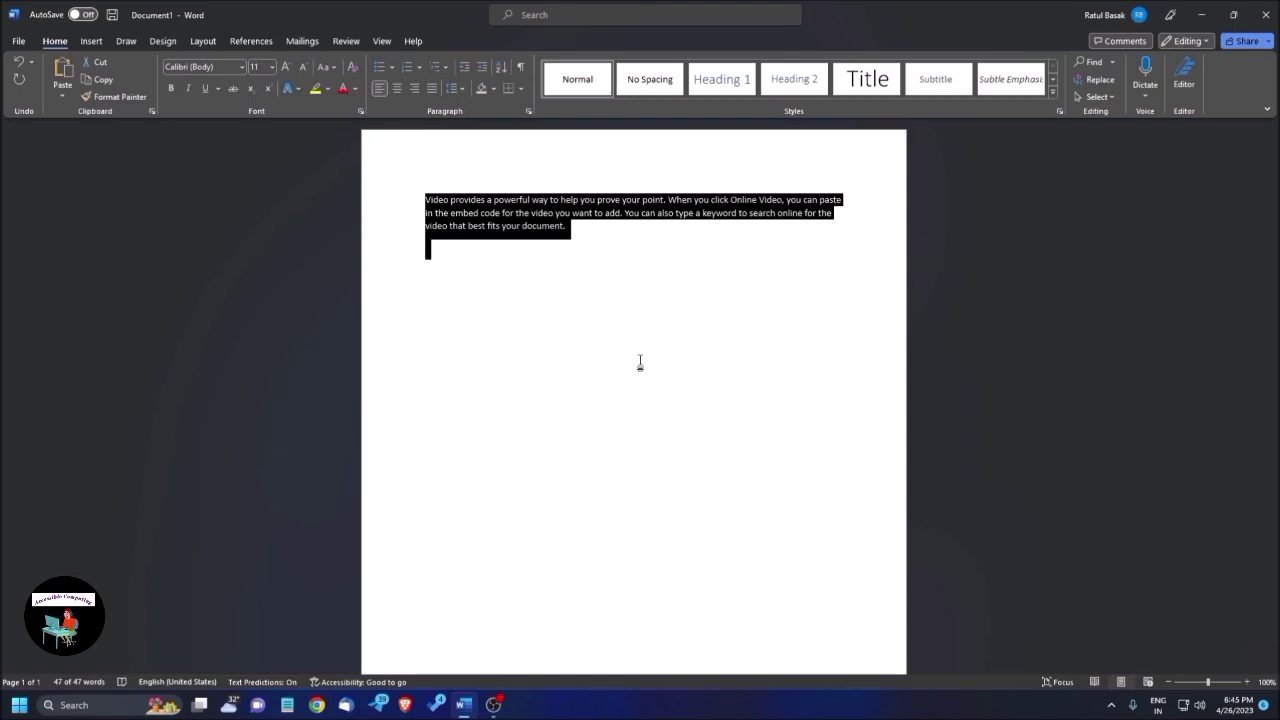
{"action": "key", "text": "ctrl+d"}
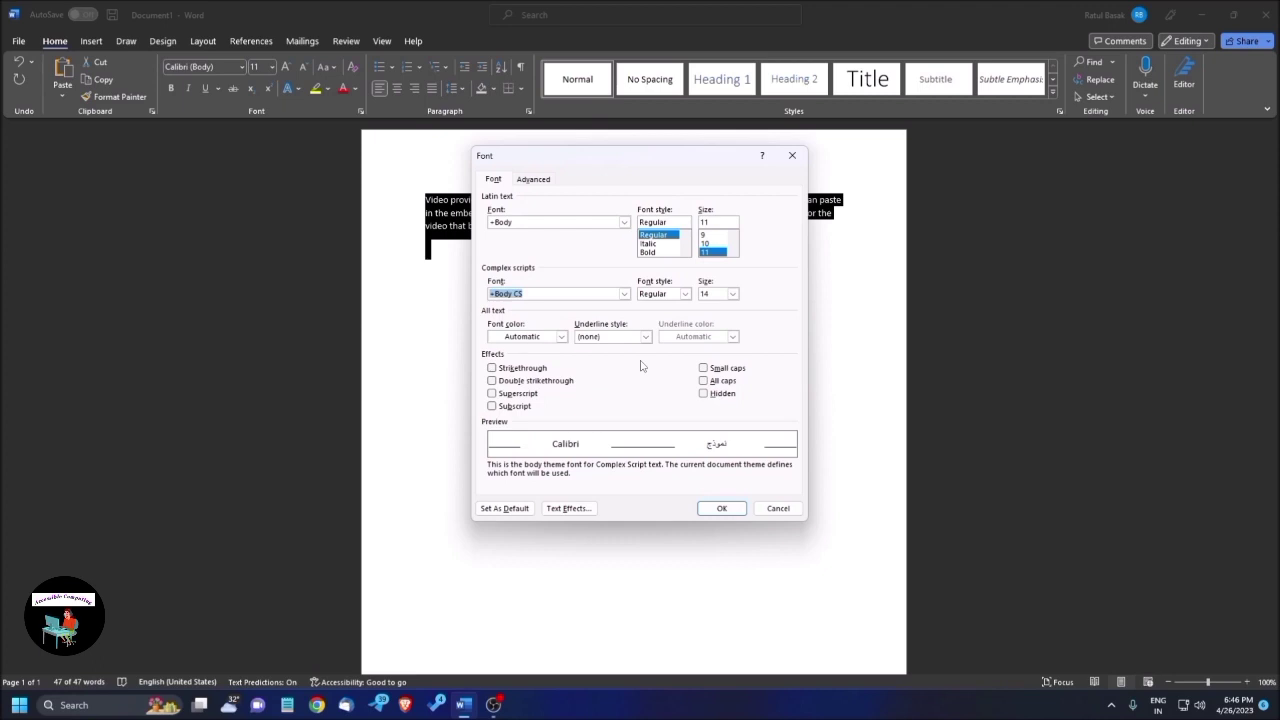
{"action": "key", "text": "shift+Tab"}
{"action": "key", "text": "shift+Tab"}
{"action": "key", "text": "shift+Tab"}
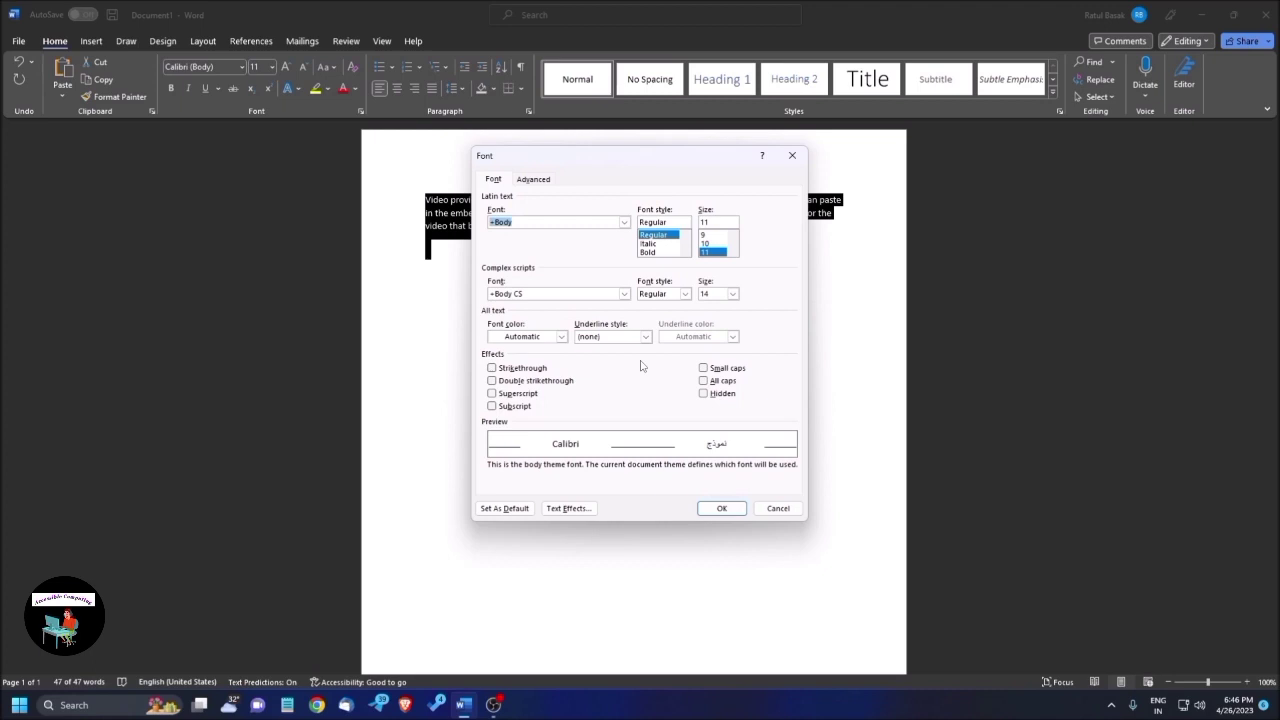
{"action": "key", "text": "alt+Down"}
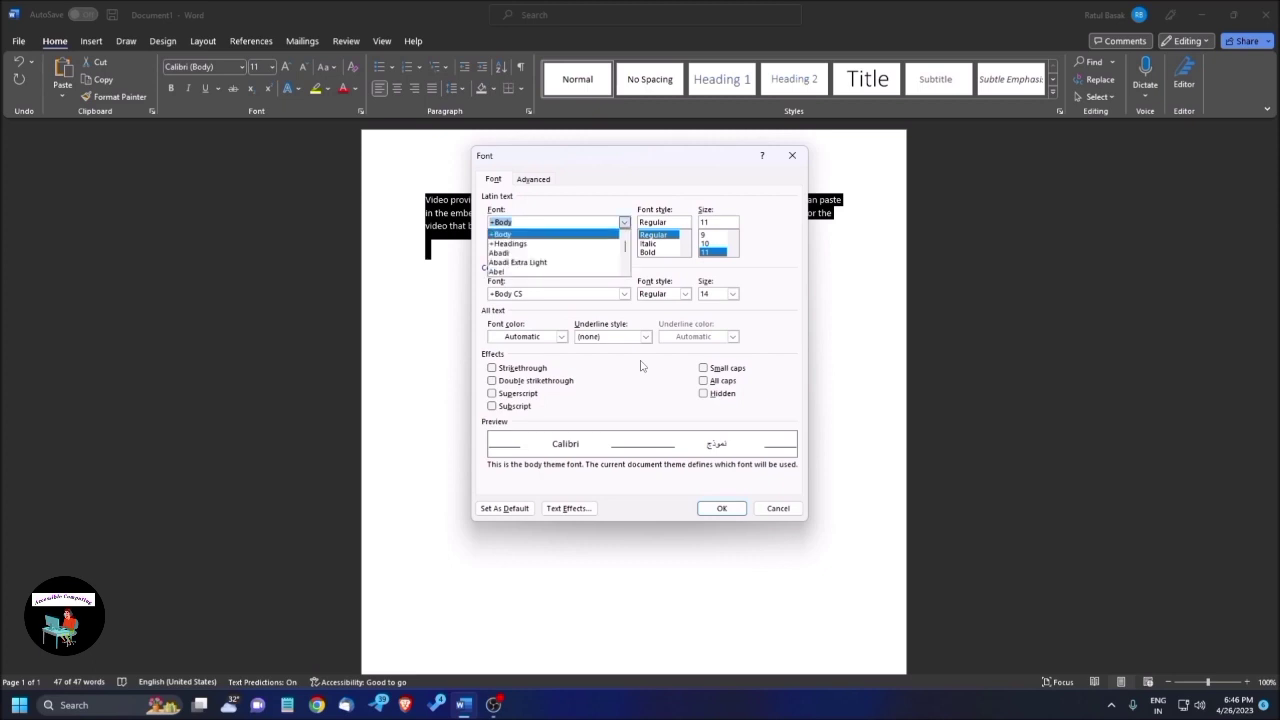
Preview the Latin text fonts as far as Abadi Extra Light and return to +Body
{"action": "key", "text": "Down"}
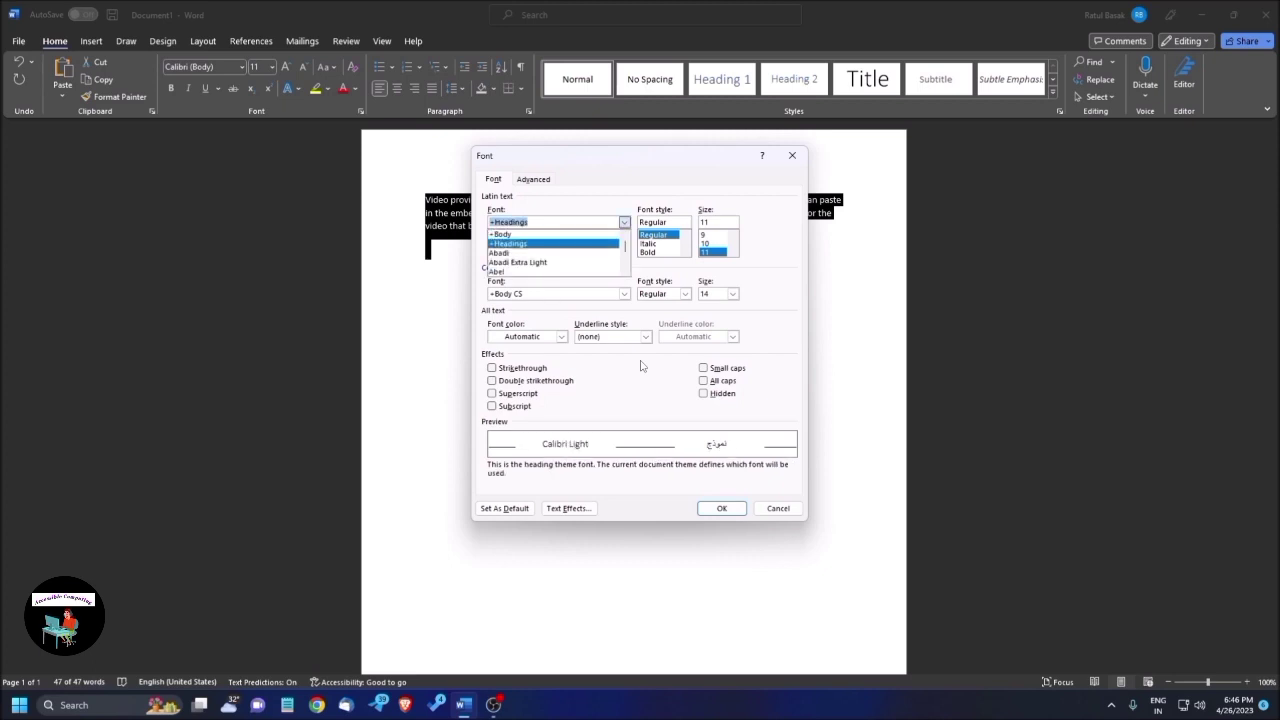
{"action": "key", "text": "Down"}
{"action": "key", "text": "Down"}
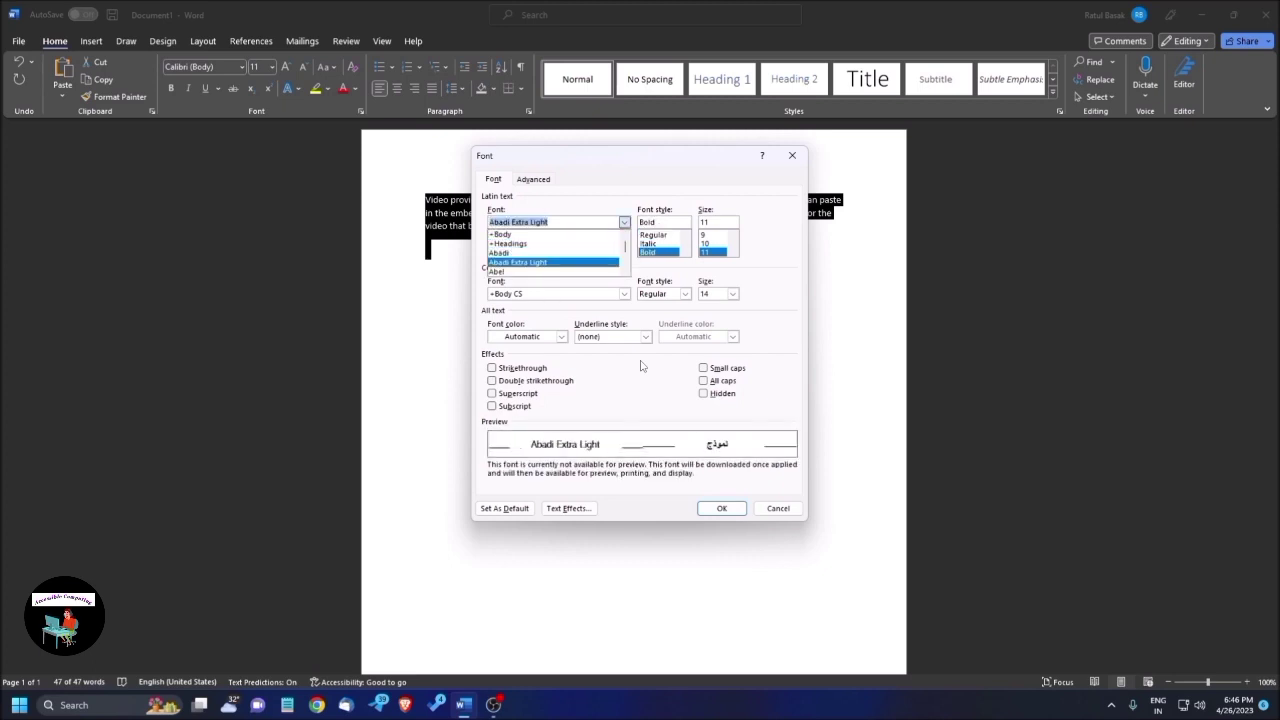
{"action": "key", "text": "Up"}
{"action": "key", "text": "Up"}
{"action": "key", "text": "Up"}
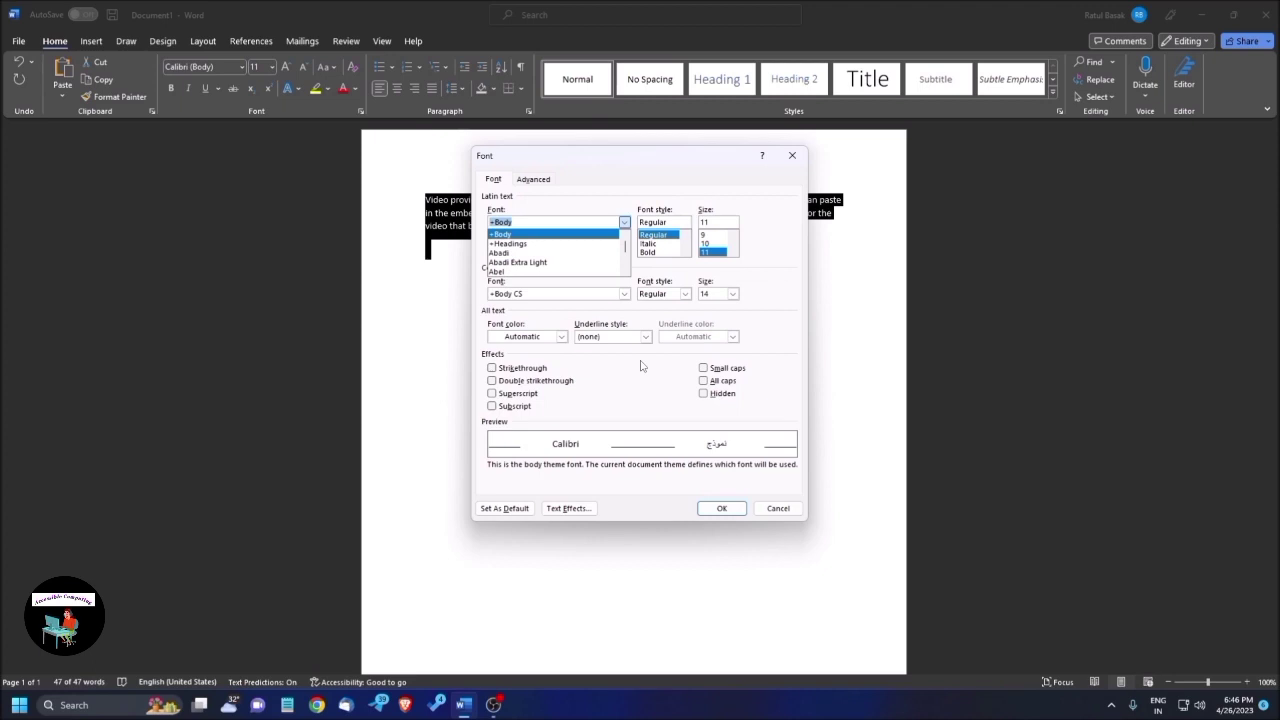
Try the Italic and Bold font styles for the Latin text and return to Regular
{"action": "key", "text": "Tab"}
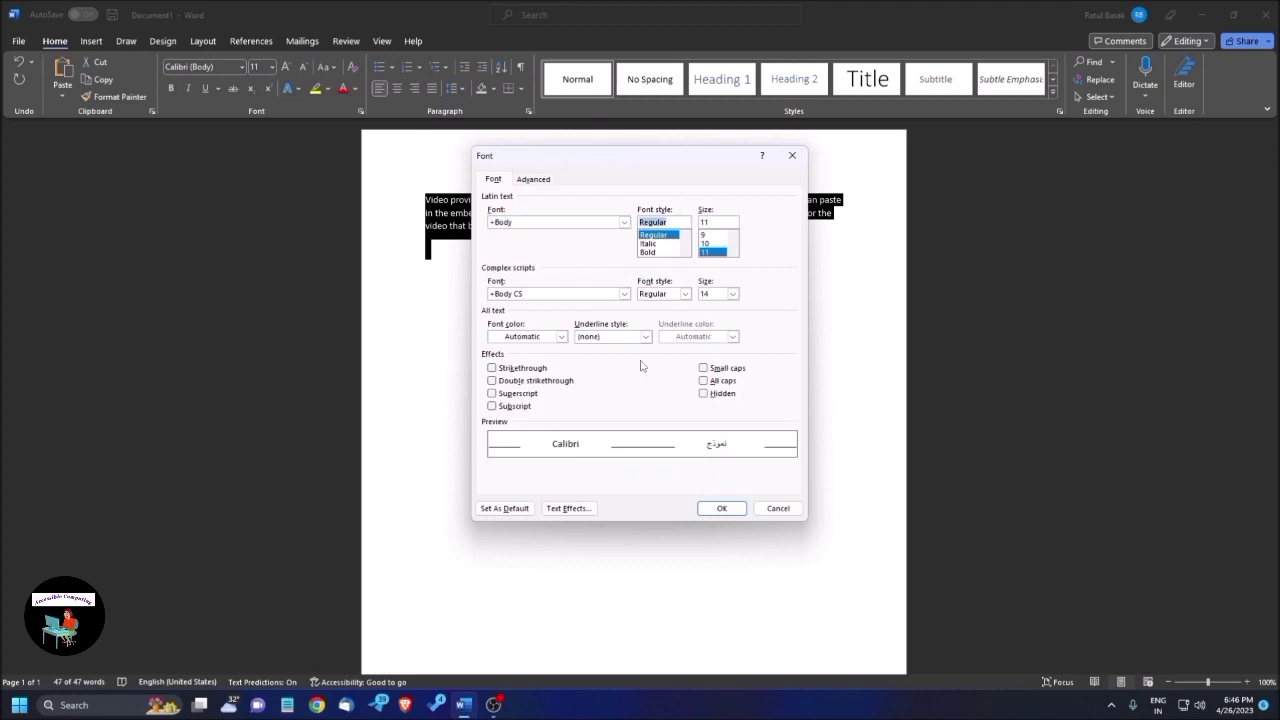
{"action": "key", "text": "Tab"}
{"action": "key", "text": "shift+Tab"}
{"action": "key", "text": "Down"}
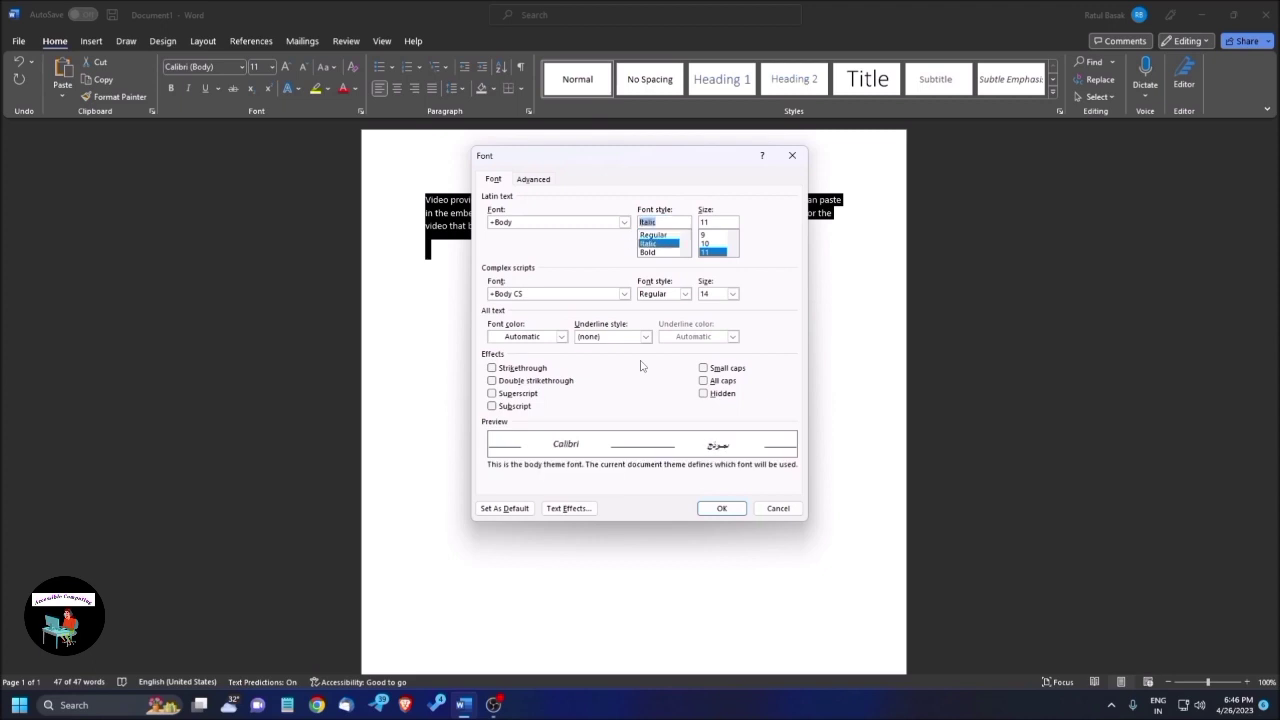
{"action": "key", "text": "Down"}
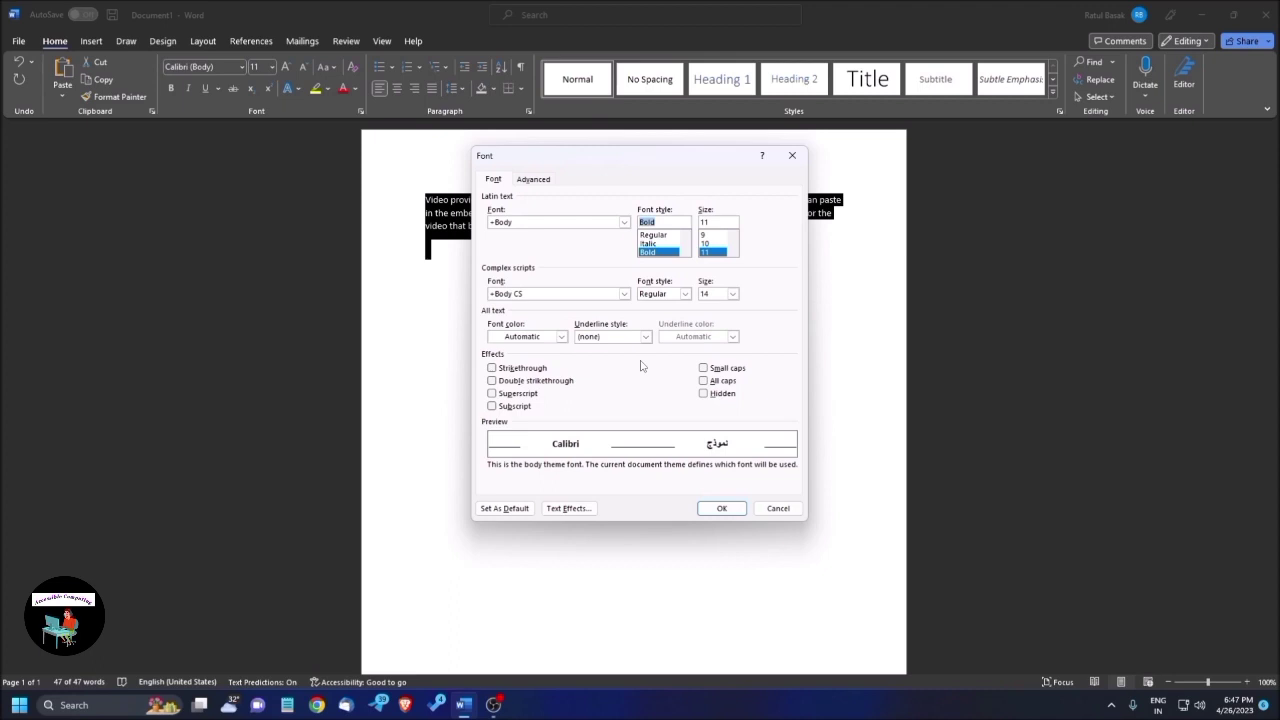
{"action": "key", "text": "Down"}
{"action": "key", "text": "Up"}
{"action": "key", "text": "Up"}
{"action": "key", "text": "Up"}
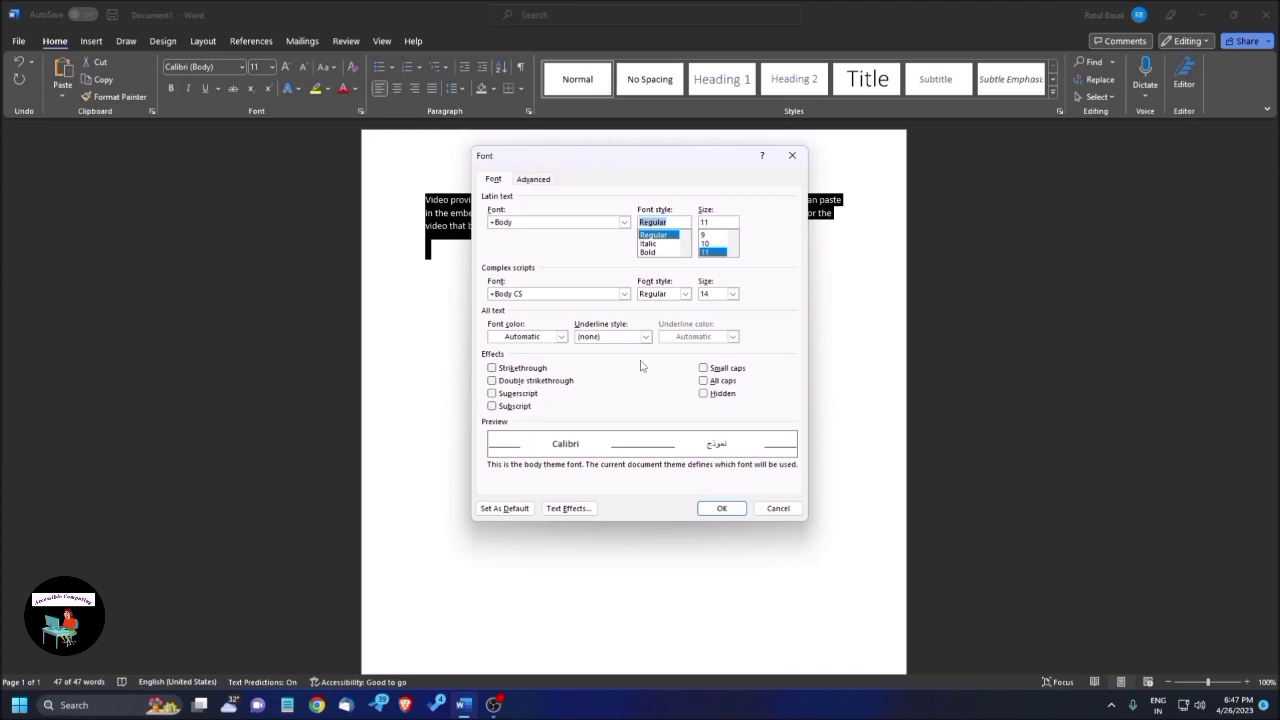
Try the Italic font style for complex scripts and return it to Regular
{"action": "key", "text": "Tab"}
{"action": "key", "text": "Tab"}
{"action": "key", "text": "Tab"}
{"action": "key", "text": "alt+Down"}
{"action": "key", "text": "Down"}
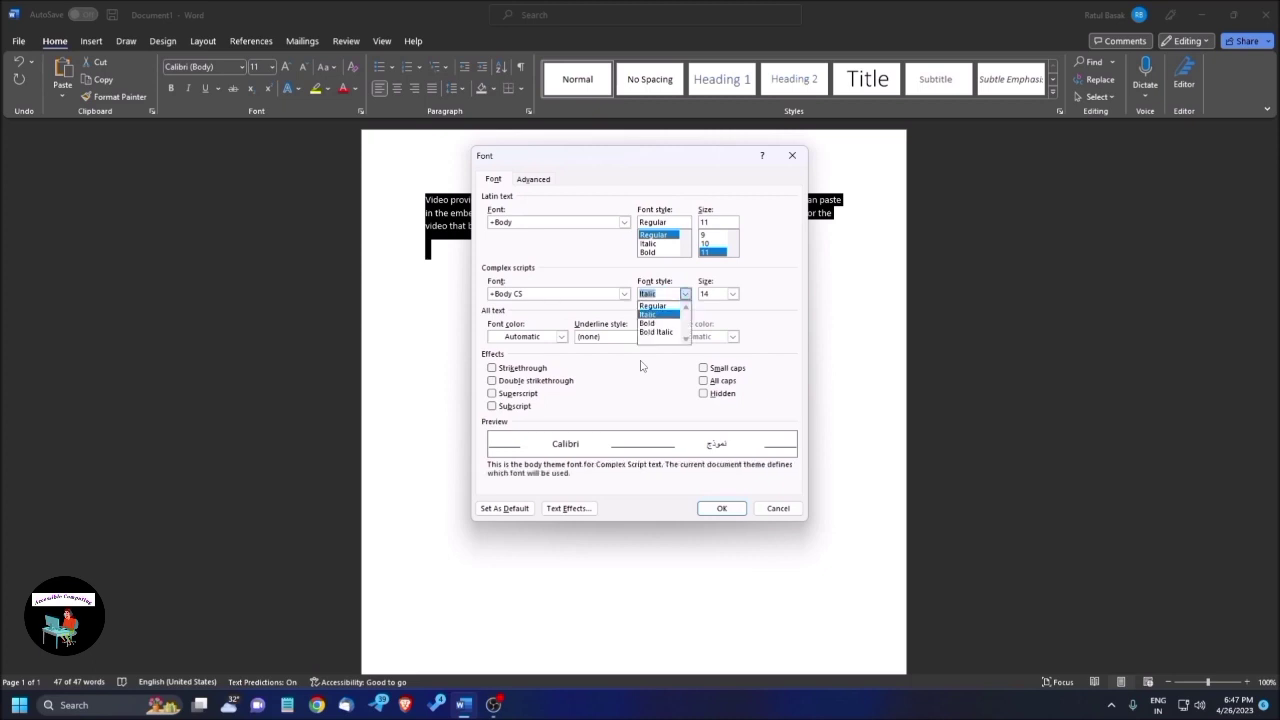
{"action": "key", "text": "Up"}
{"action": "key", "text": "Tab"}
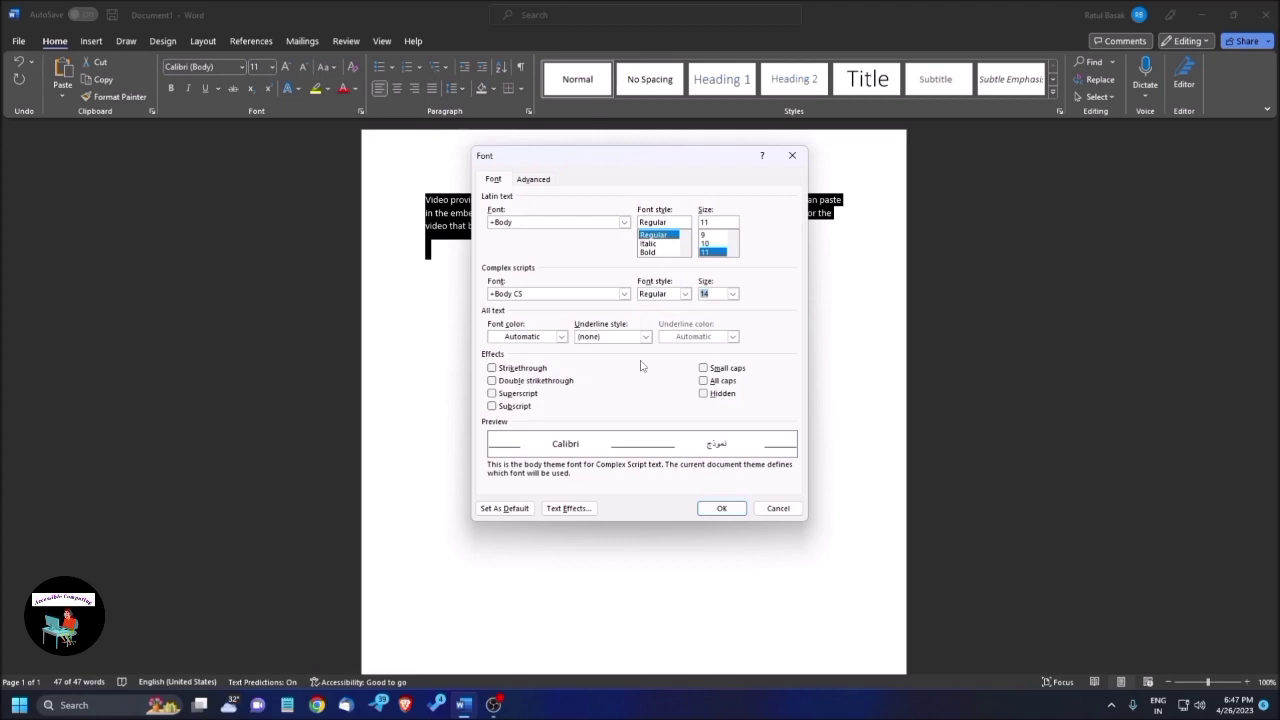
Examine the available font colors and underline styles without choosing any
{"action": "key", "text": "Tab"}
{"action": "key", "text": "alt+Down"}
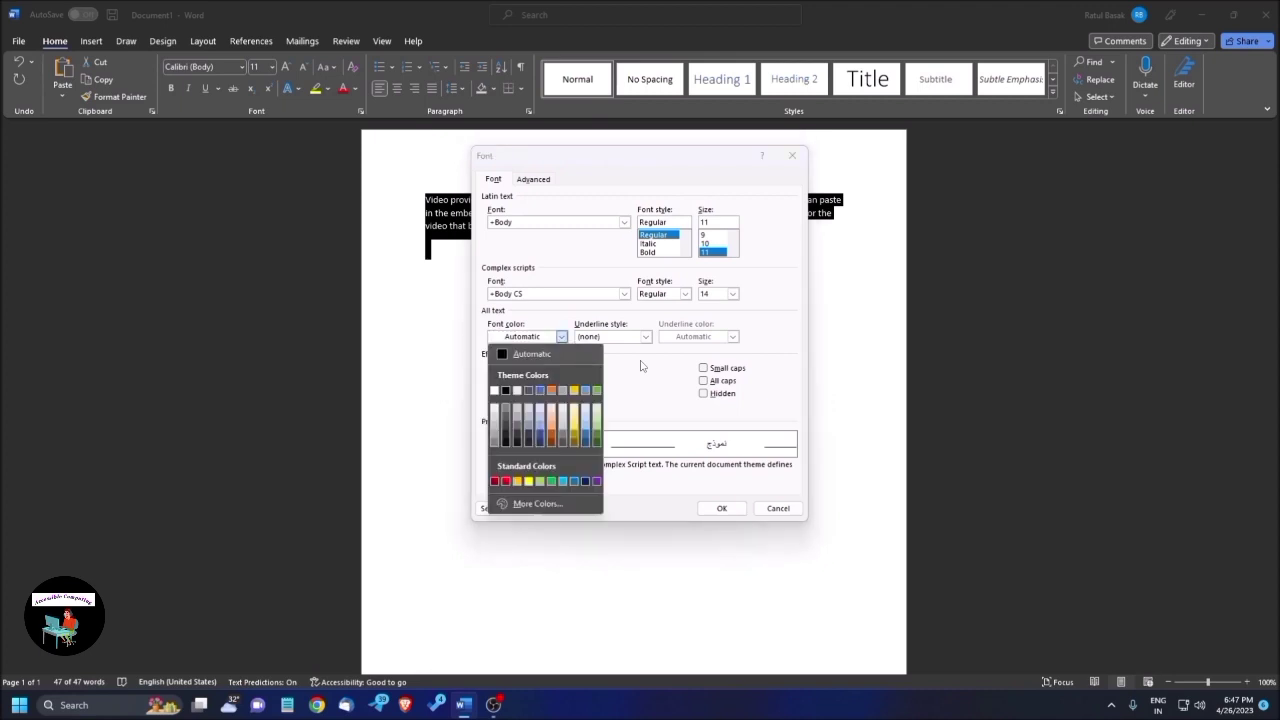
{"action": "key", "text": "Escape"}
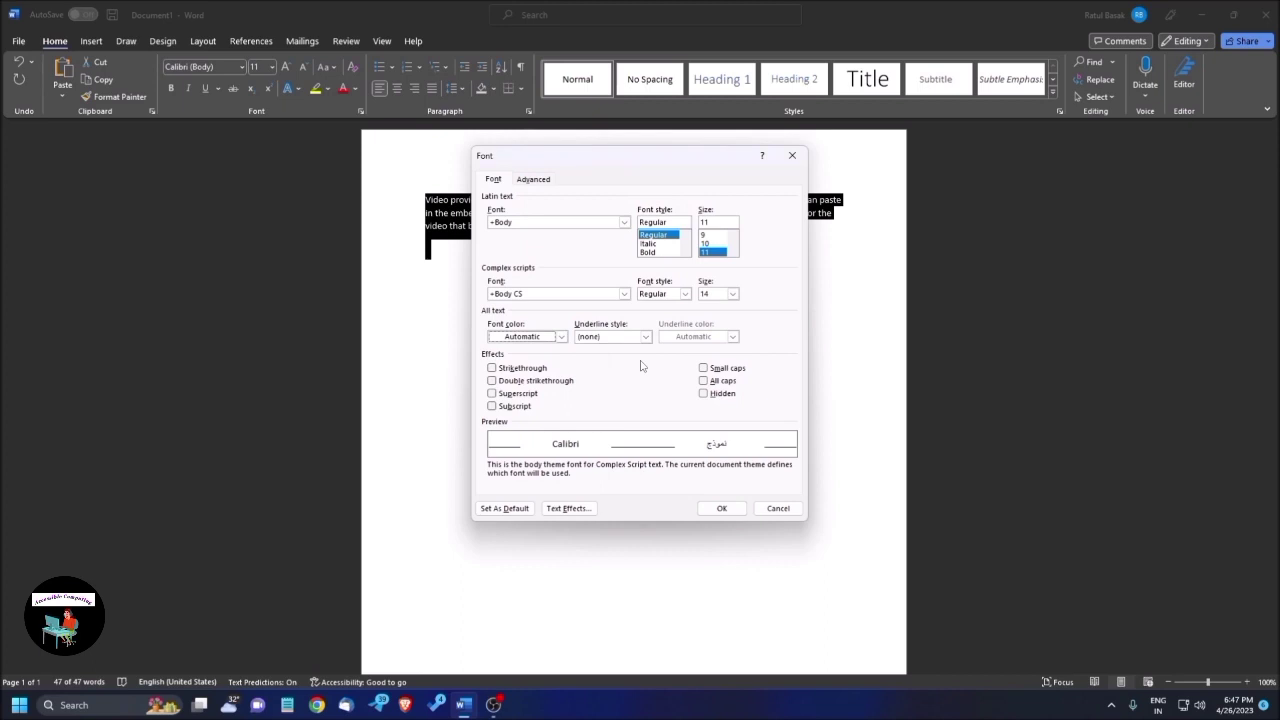
{"action": "key", "text": "Tab"}
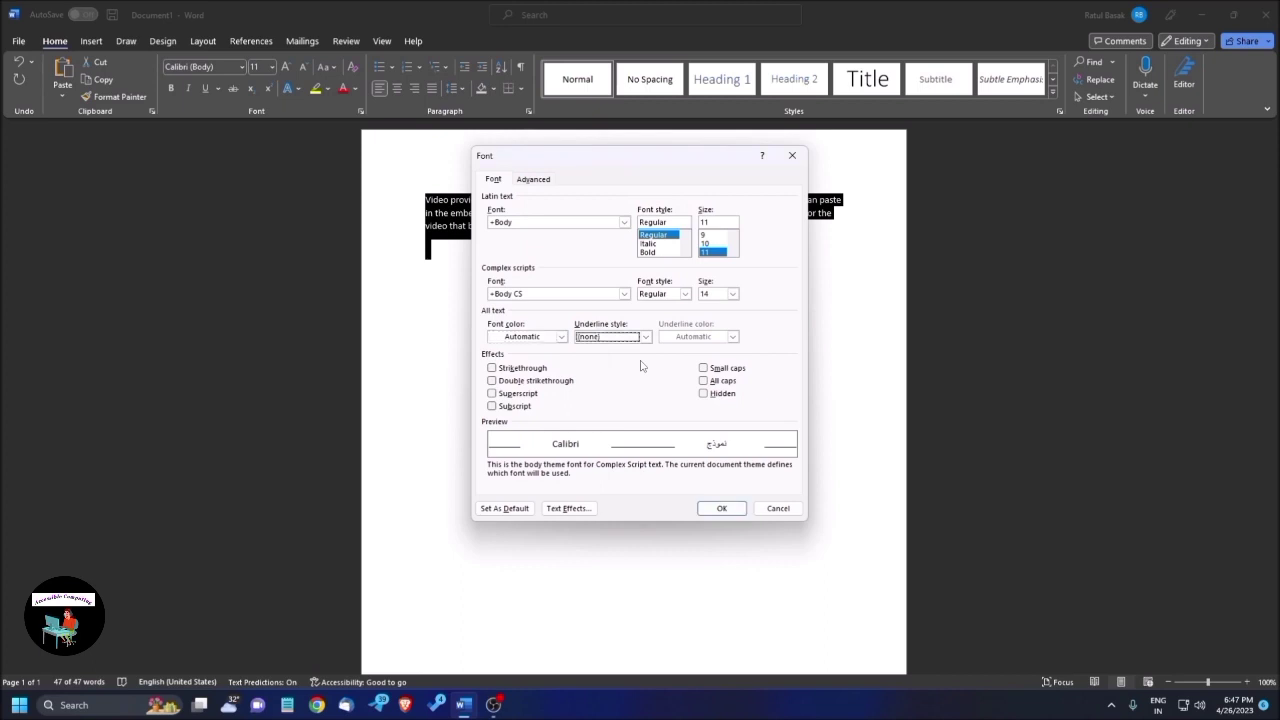
{"action": "key", "text": "alt+Down"}
{"action": "key", "text": "Escape"}
{"action": "key", "text": "shift+Tab"}
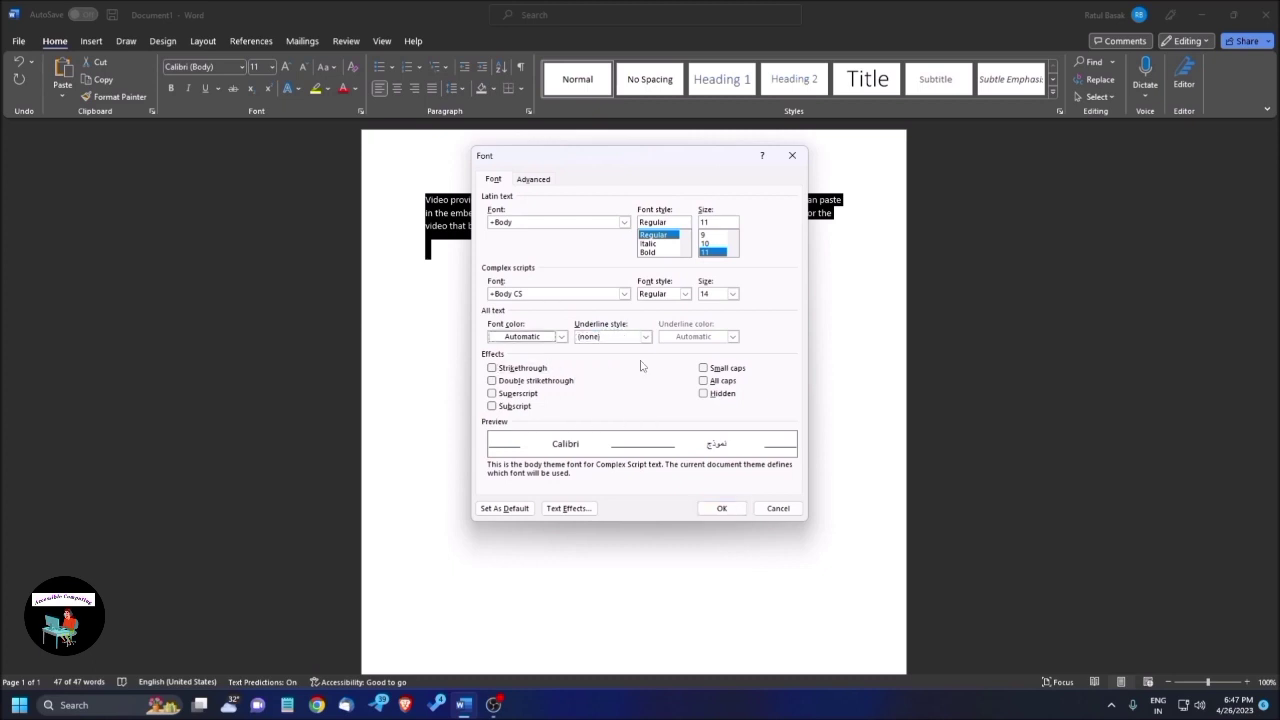
Set the font color of the selected text to black from the theme colors
{"action": "key", "text": "alt+Down"}
{"action": "key", "text": "Down"}
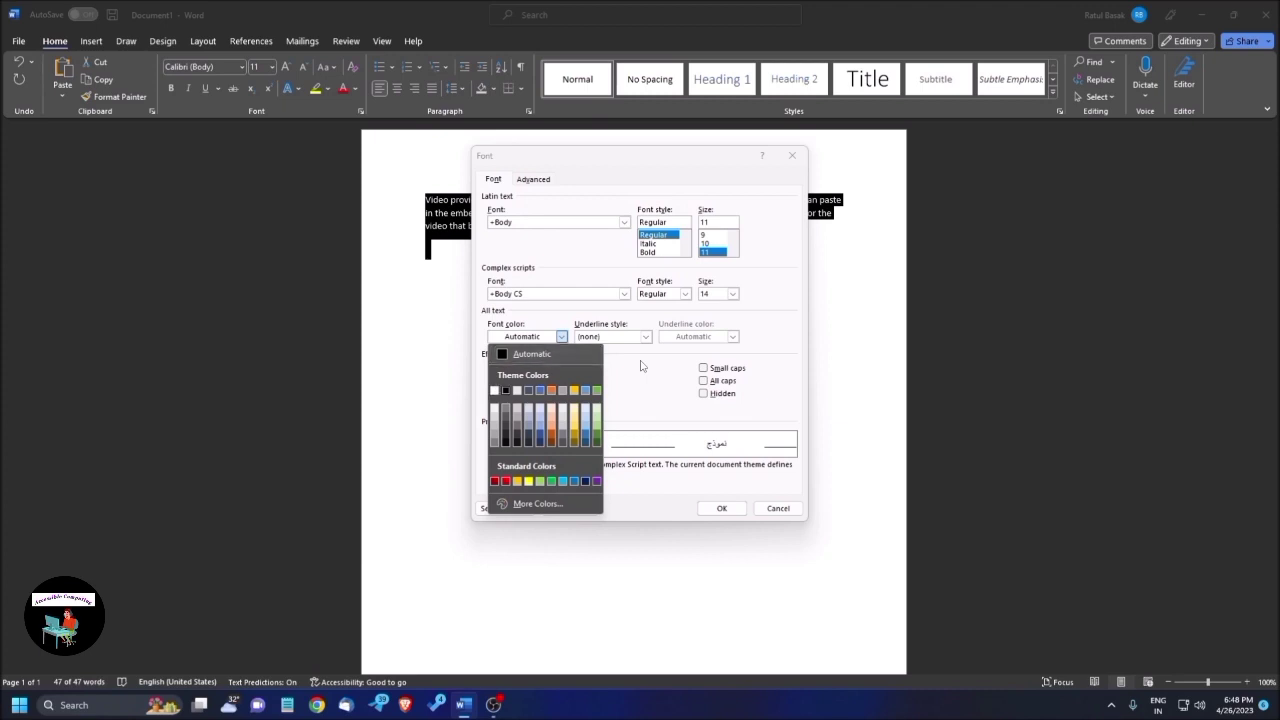
{"action": "key", "text": "Return"}
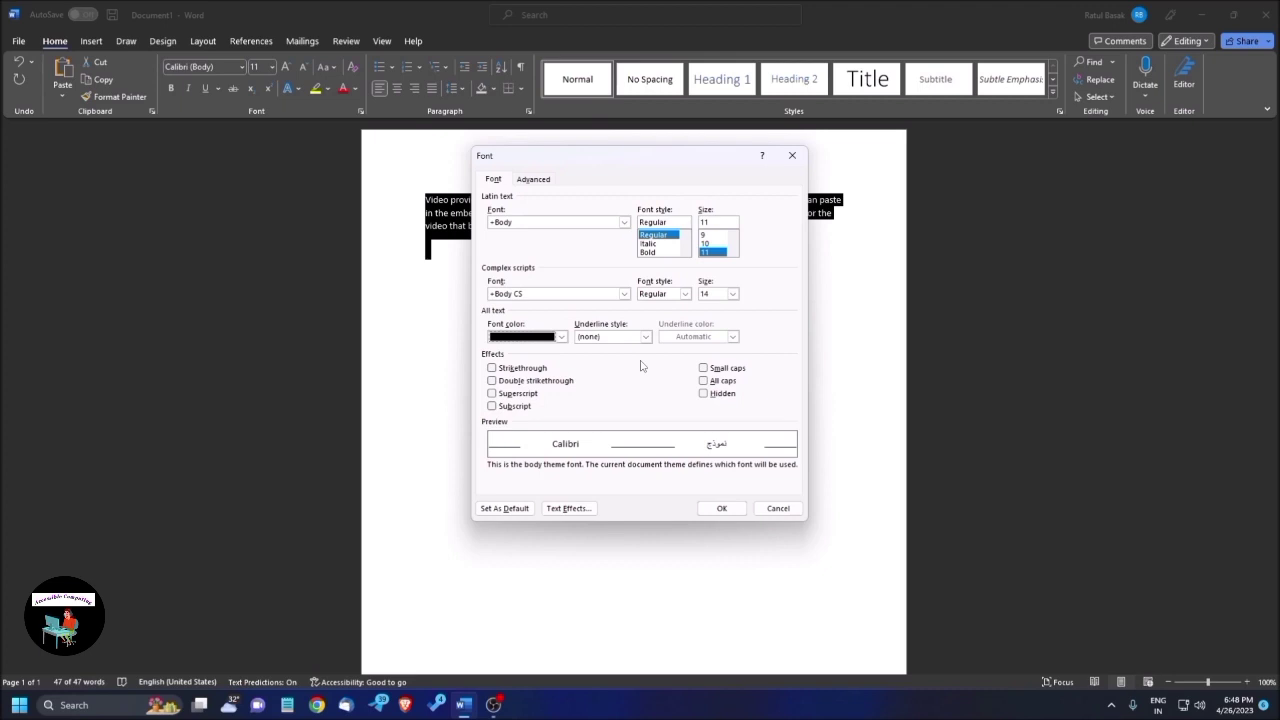
Go through the underline style, the effects from strikethrough to hidden, and the text effects option
{"action": "key", "text": "Tab"}
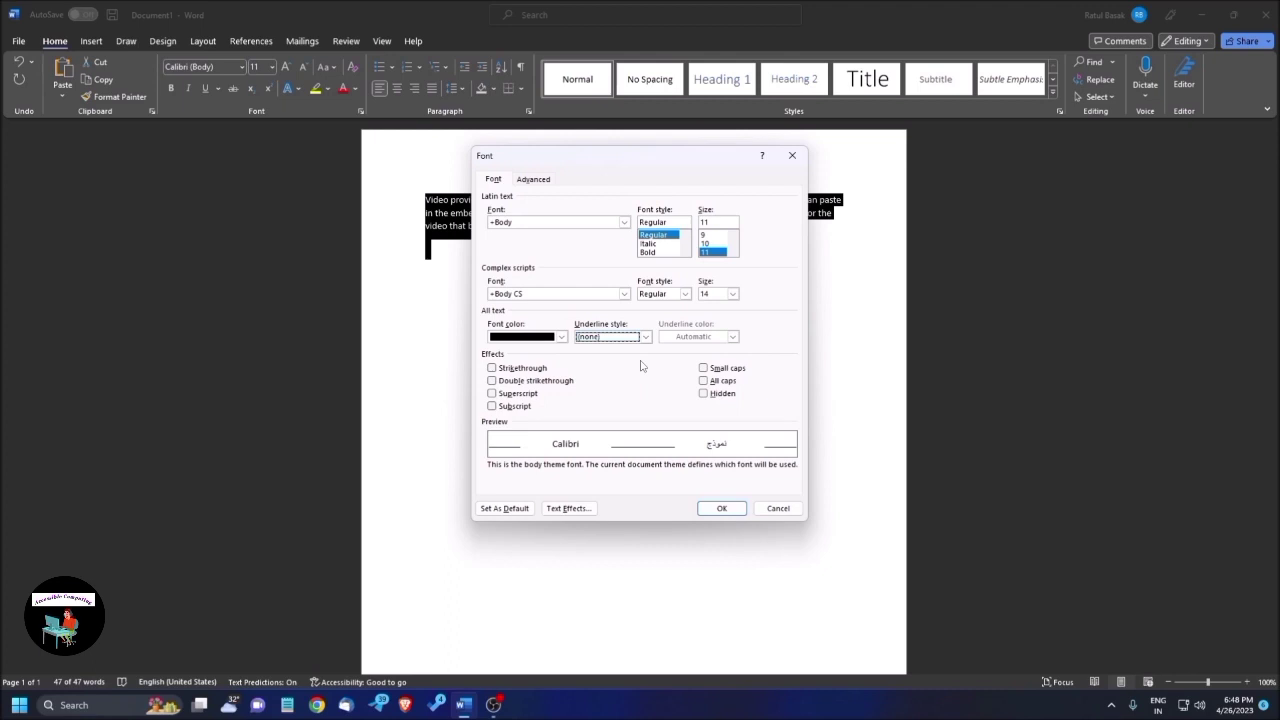
{"action": "key", "text": "Tab"}
{"action": "key", "text": "Tab"}
{"action": "key", "text": "Tab"}
{"action": "key", "text": "Tab"}
{"action": "key", "text": "Tab"}
{"action": "key", "text": "Tab"}
{"action": "key", "text": "Tab"}
{"action": "key", "text": "Tab"}
{"action": "key", "text": "Tab"}
{"action": "key", "text": "Tab"}
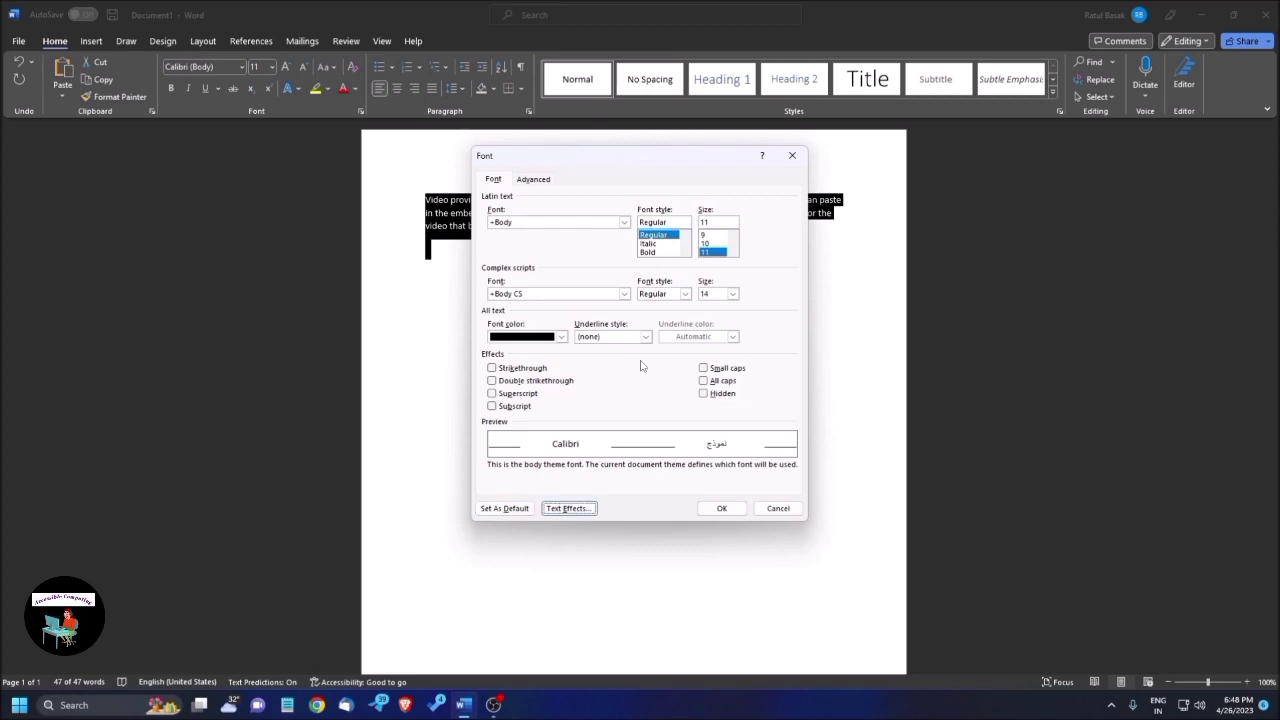
Apply the font settings to the document text and deselect it
{"action": "key", "text": "shift+Tab"}
{"action": "key", "text": "Tab"}
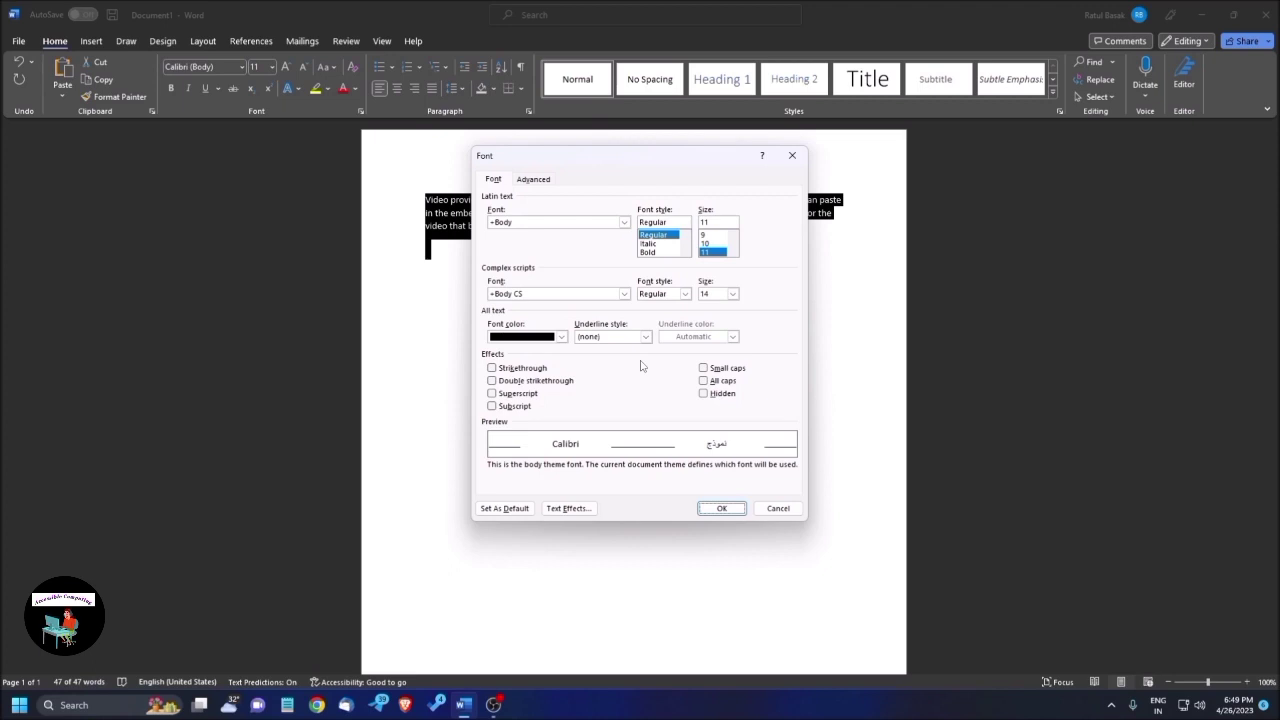
{"action": "key", "text": "Return"}
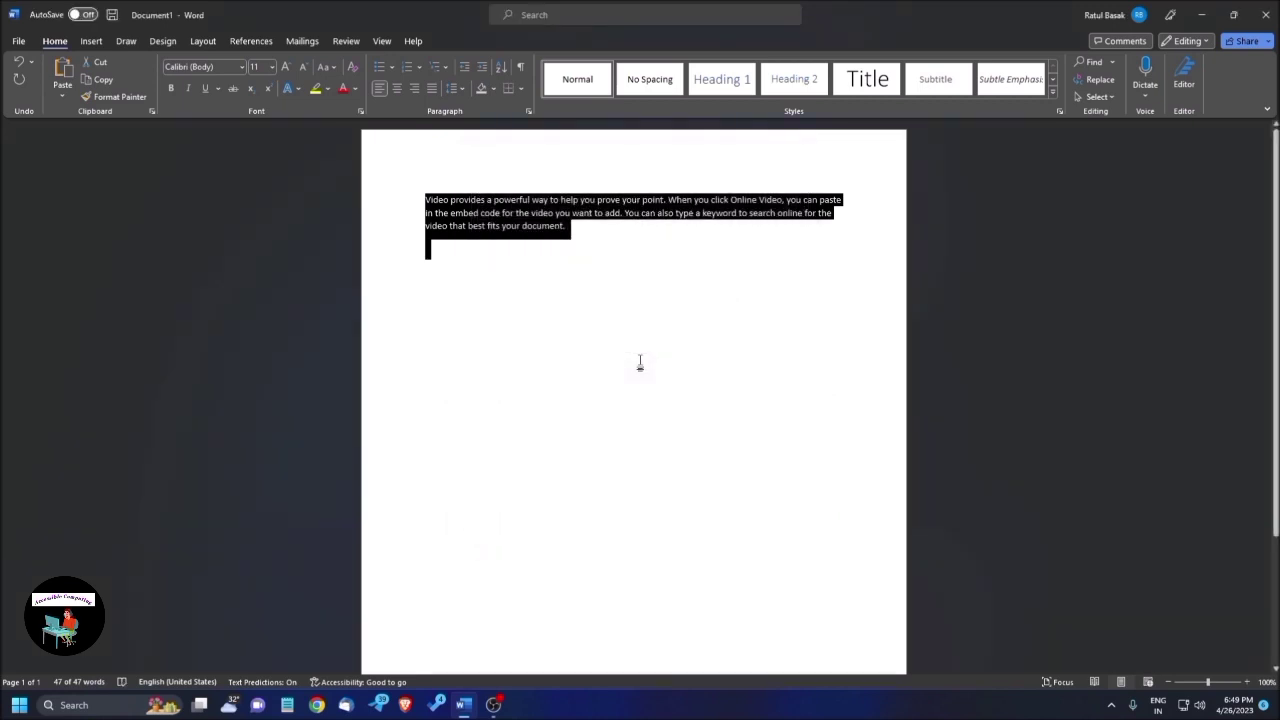
{"action": "left_click", "coordinate": [640, 363]}
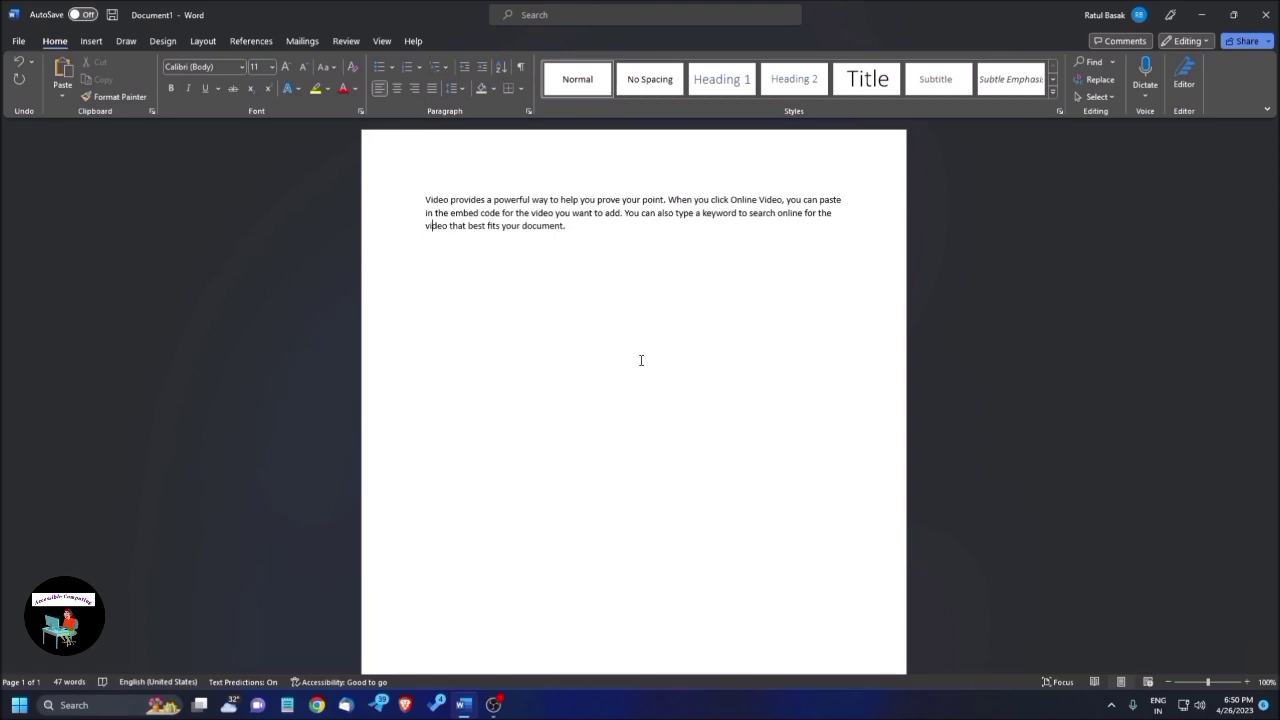
{"action": "key", "text": "Left"}
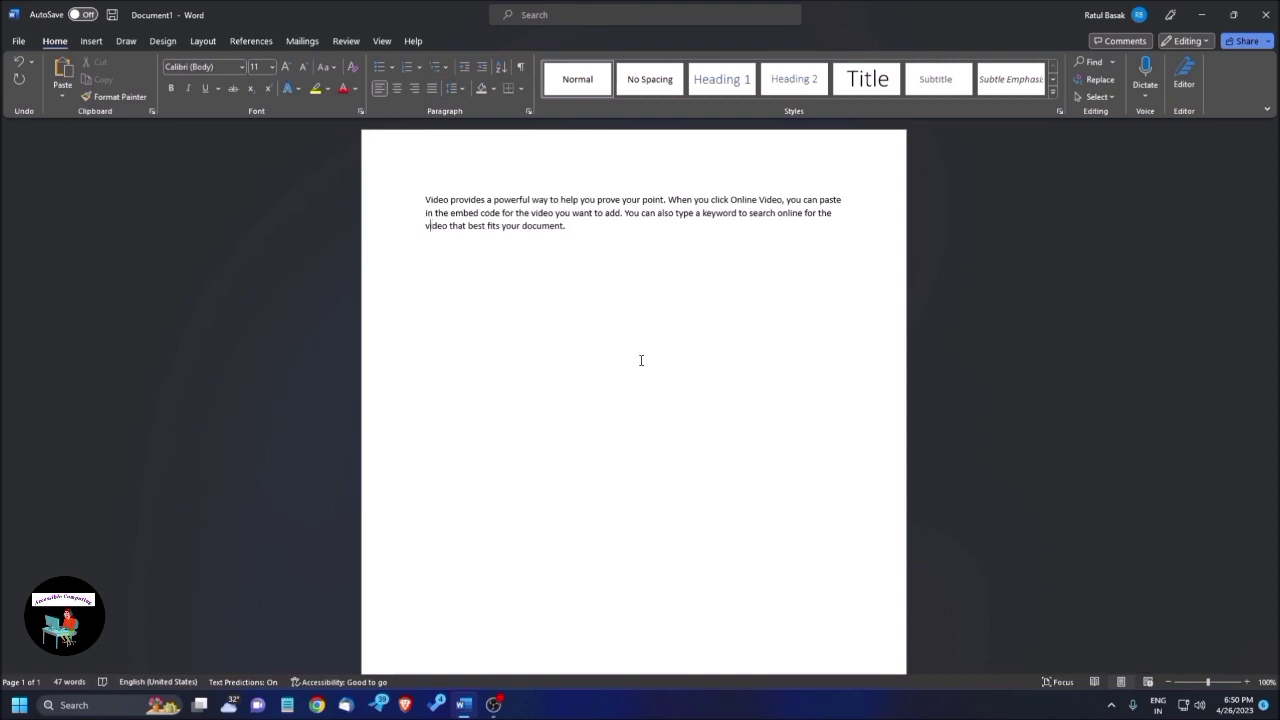